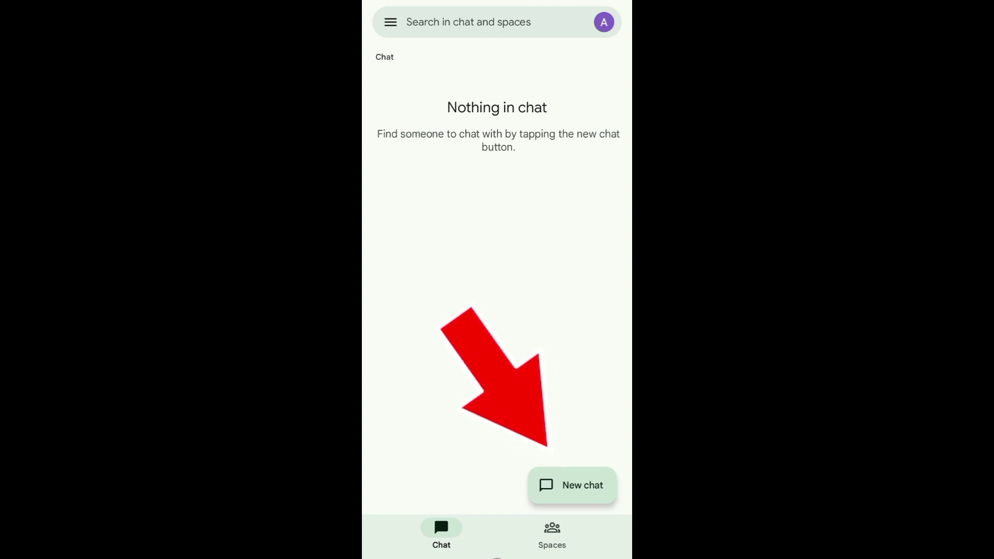
Start a new chat to reach the 'Person or space' search field.
left_click(571, 484)
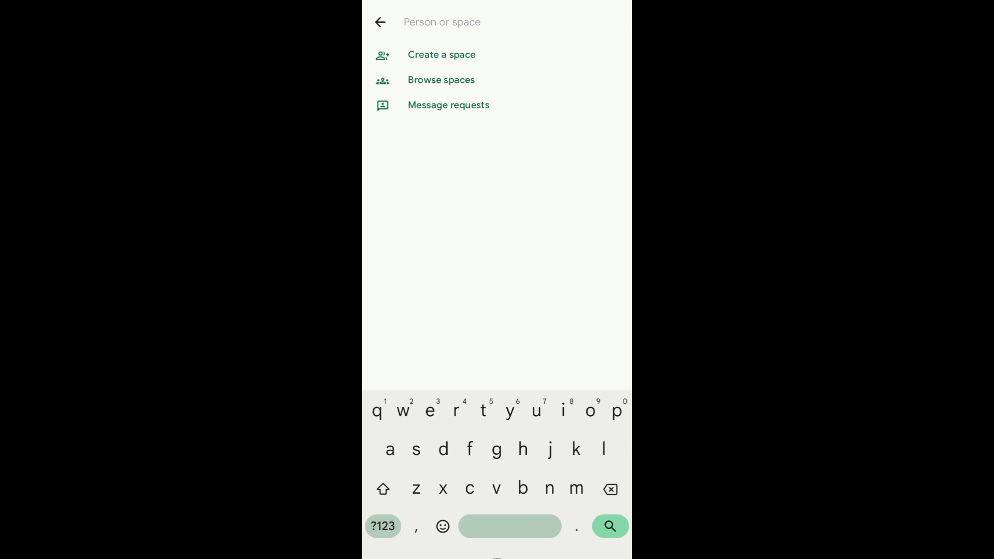
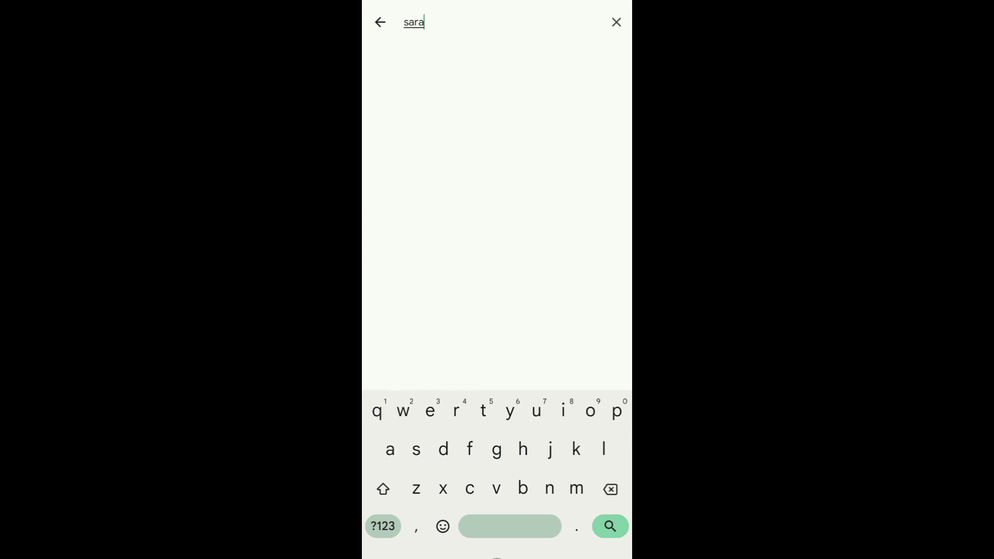
left_click(382, 526)
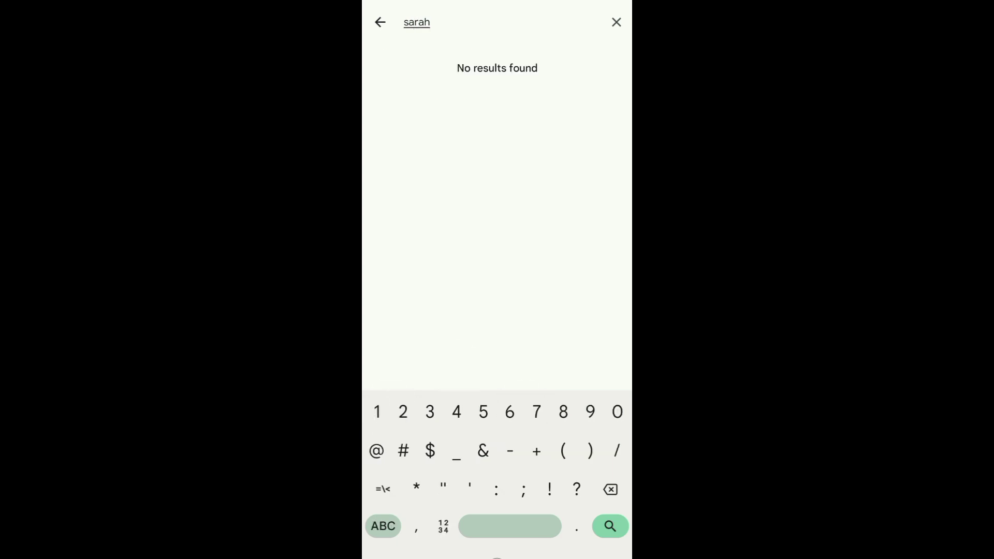
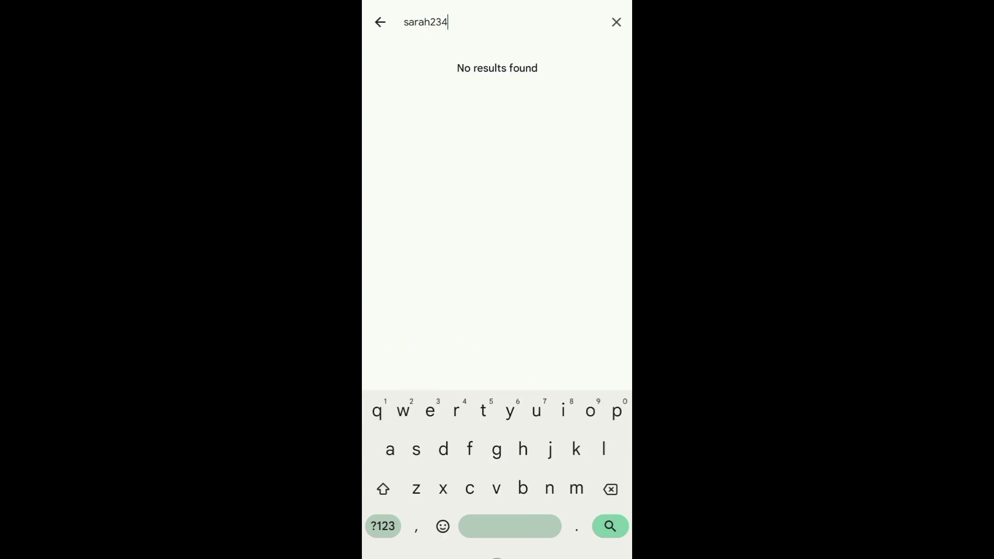
left_click(383, 525)
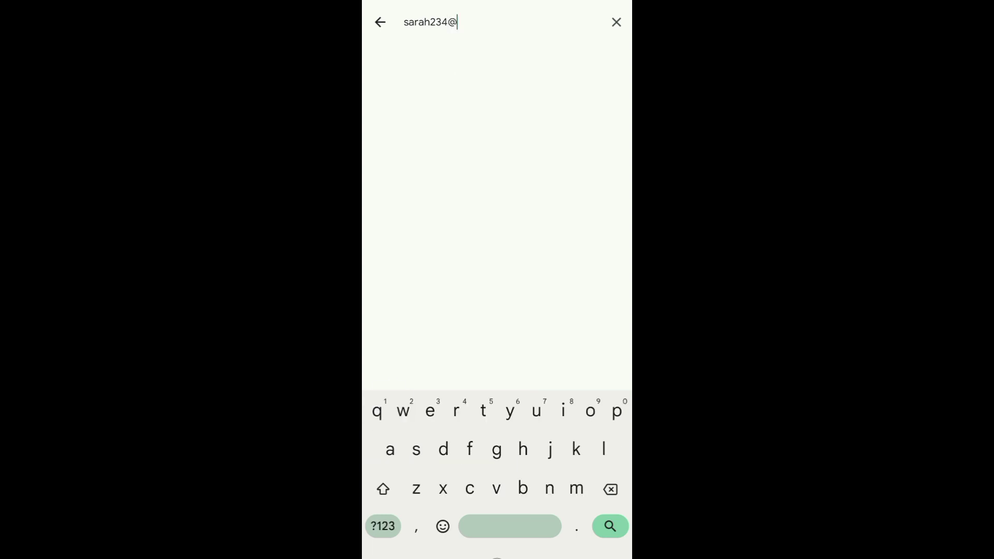
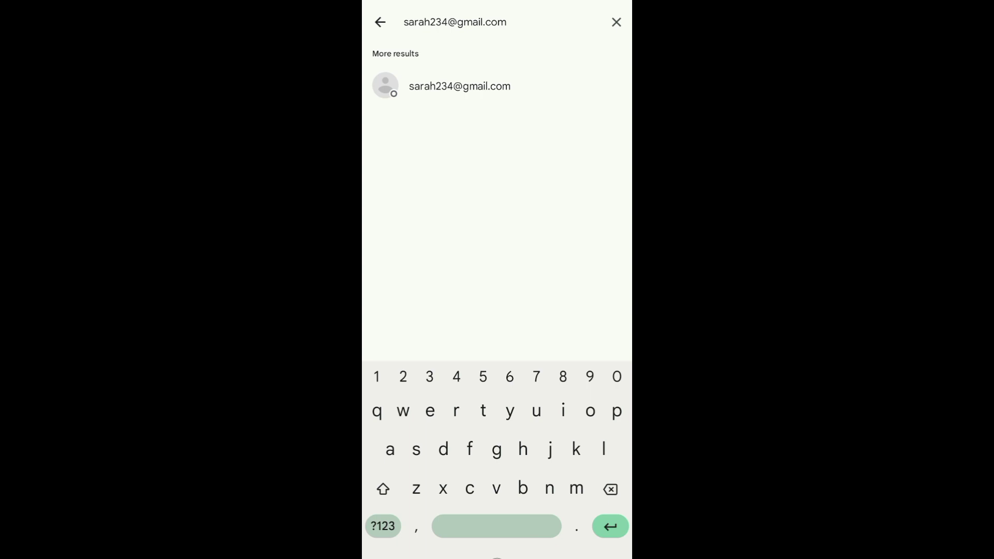